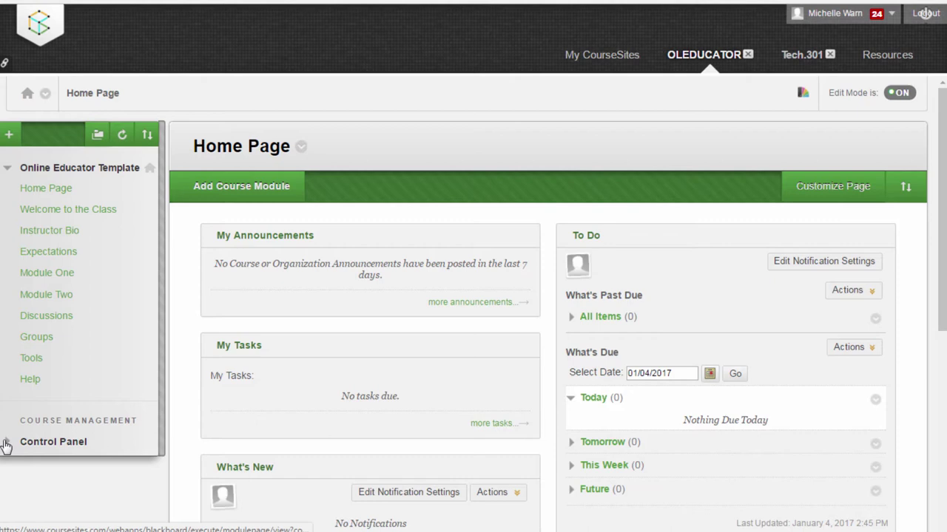
# Submit the course's Guest and Observer Access settings with Allow Guests and Allow Observers both set to Yes.
pyautogui.click(7, 443)
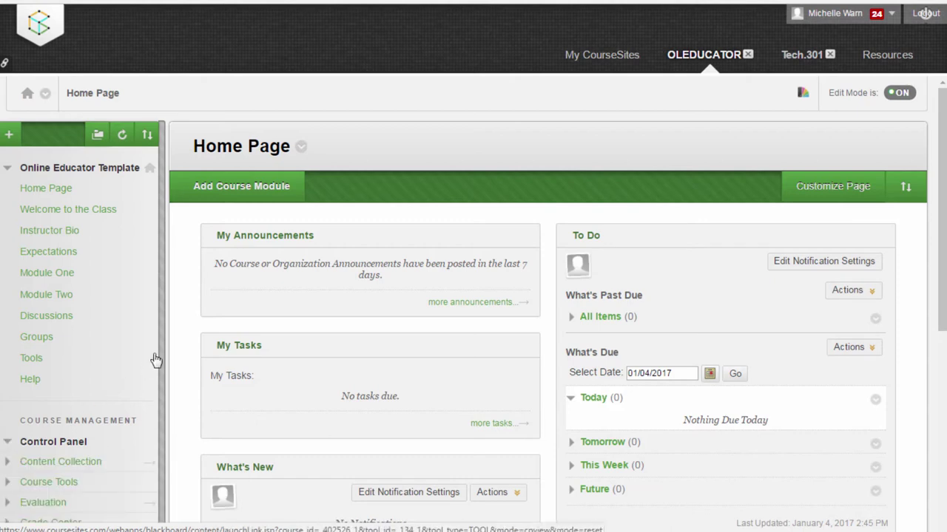
pyautogui.scroll(-1, 157, 351)
pyautogui.scroll(-1, 157, 349)
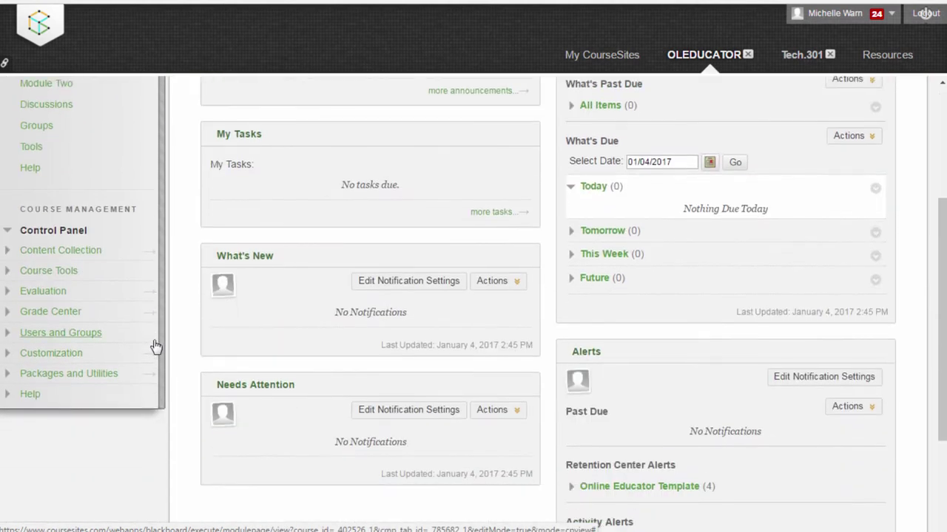
pyautogui.click(46, 355)
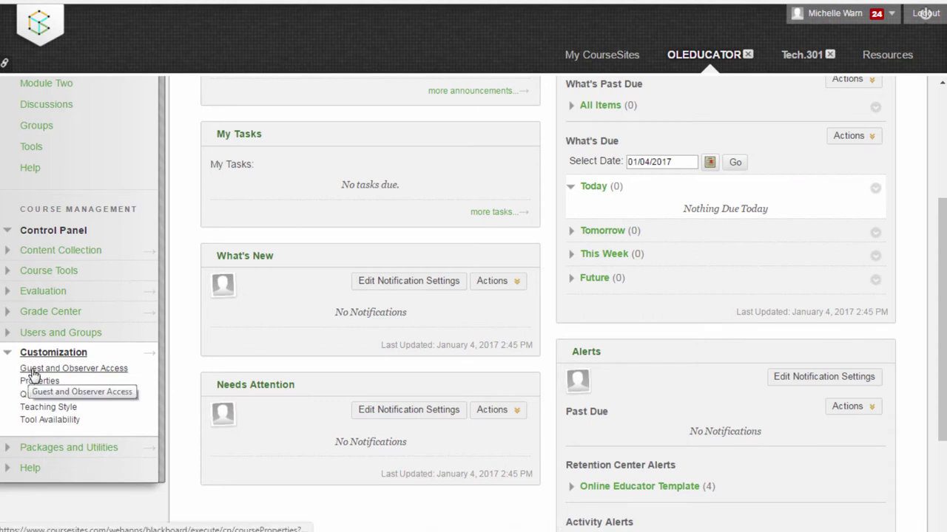
pyautogui.click(33, 372)
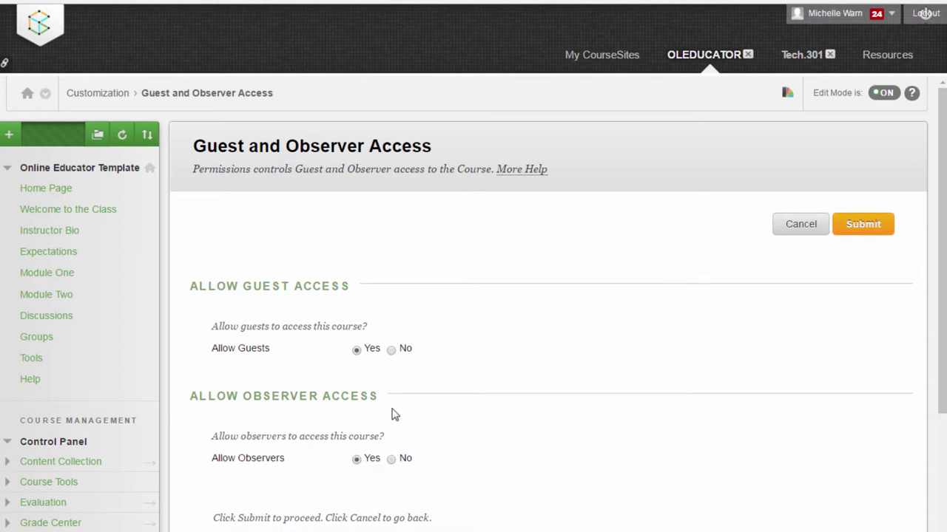
pyautogui.scroll(-3, 691, 353)
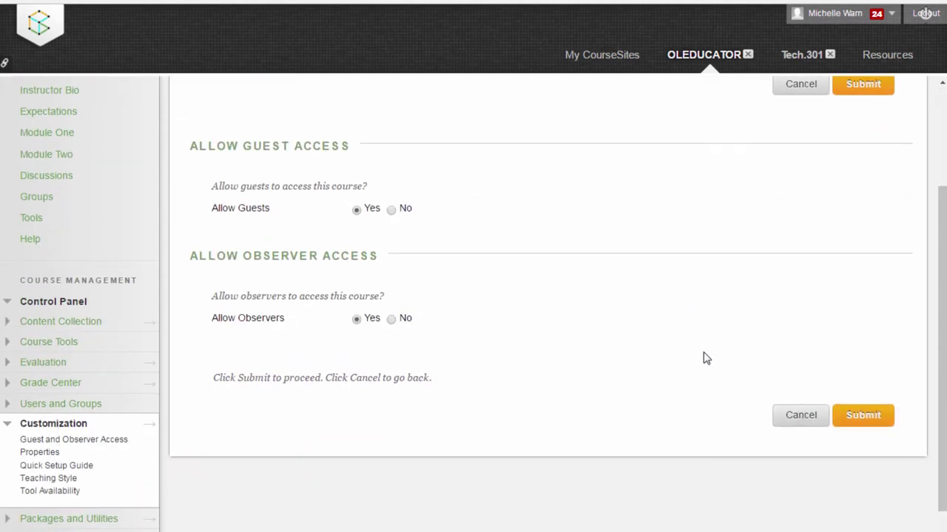
pyautogui.scroll(1, 703, 359)
pyautogui.click(861, 156)
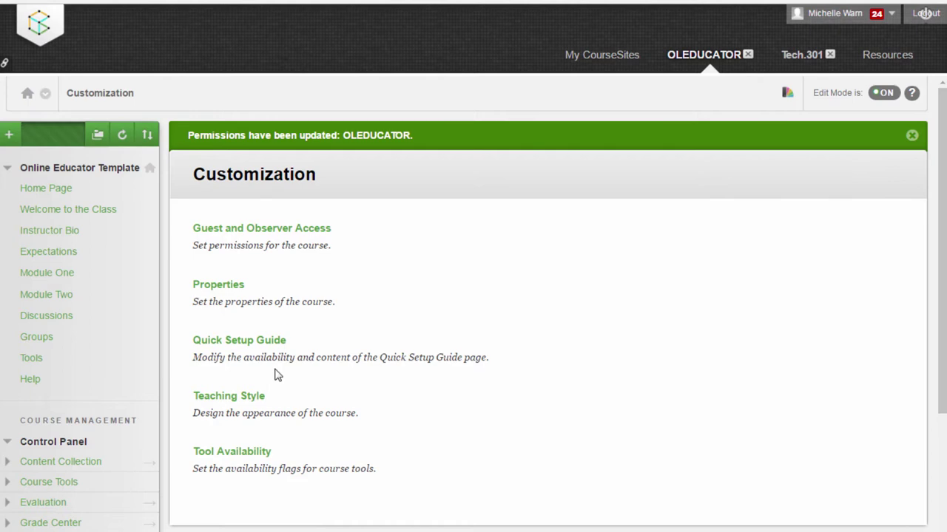
# Collapse the Customization options in the course management section.
pyautogui.scroll(-1, 273, 375)
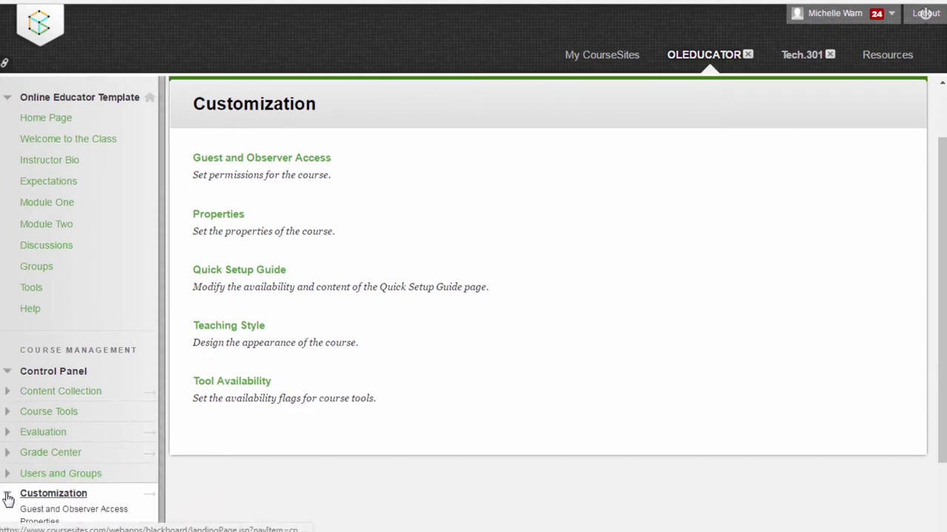
pyautogui.click(7, 500)
pyautogui.scroll(1, 353, 273)
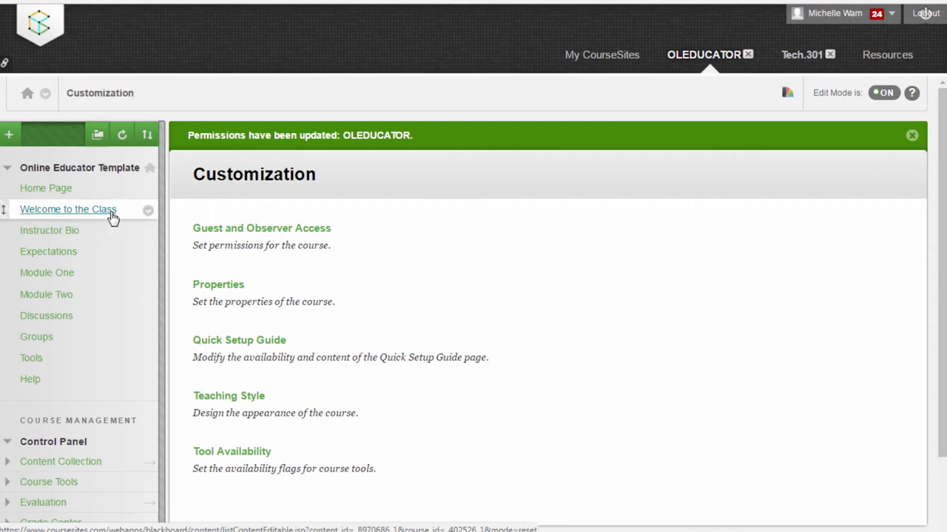
# Permit both guests and observers to access the Welcome to the Class link.
pyautogui.click(148, 211)
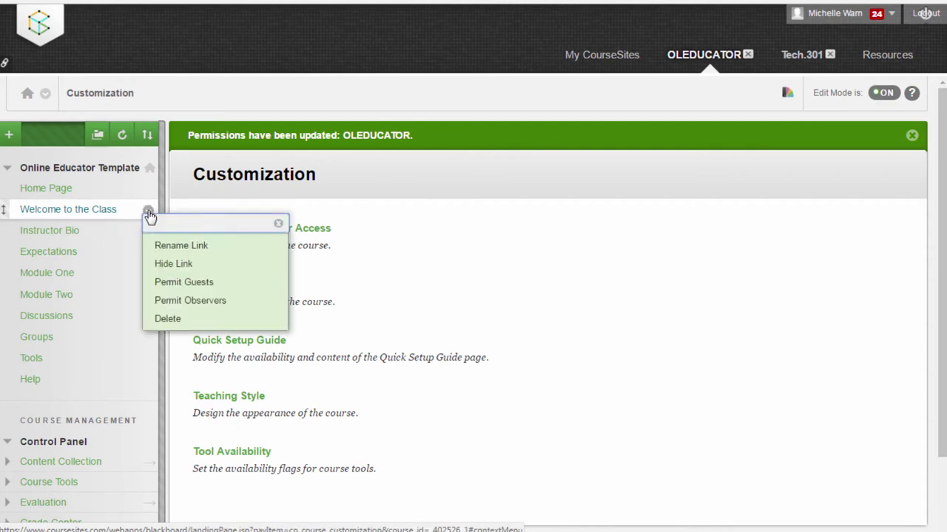
pyautogui.click(222, 284)
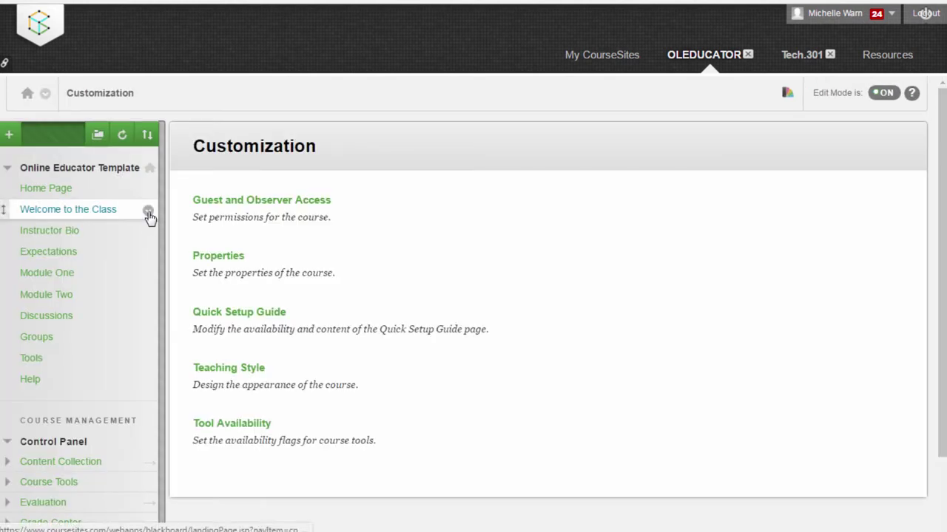
pyautogui.click(149, 212)
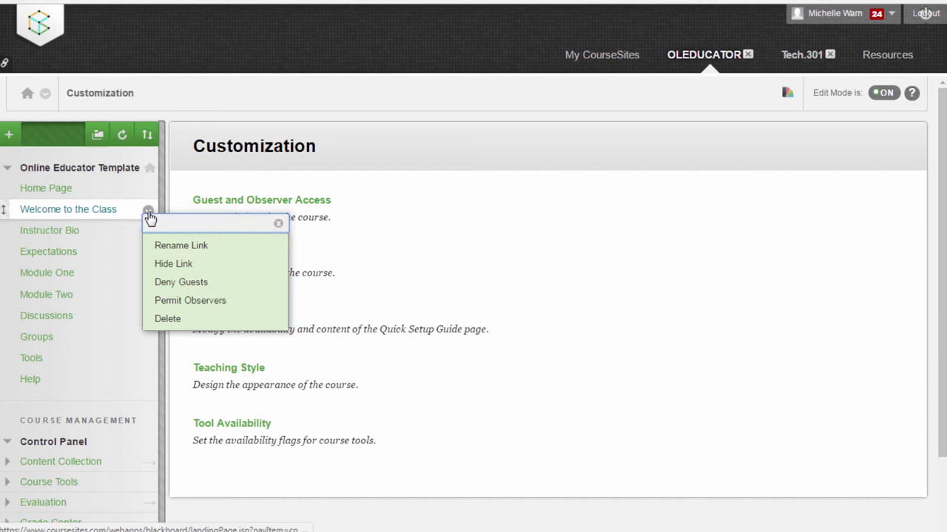
pyautogui.click(161, 300)
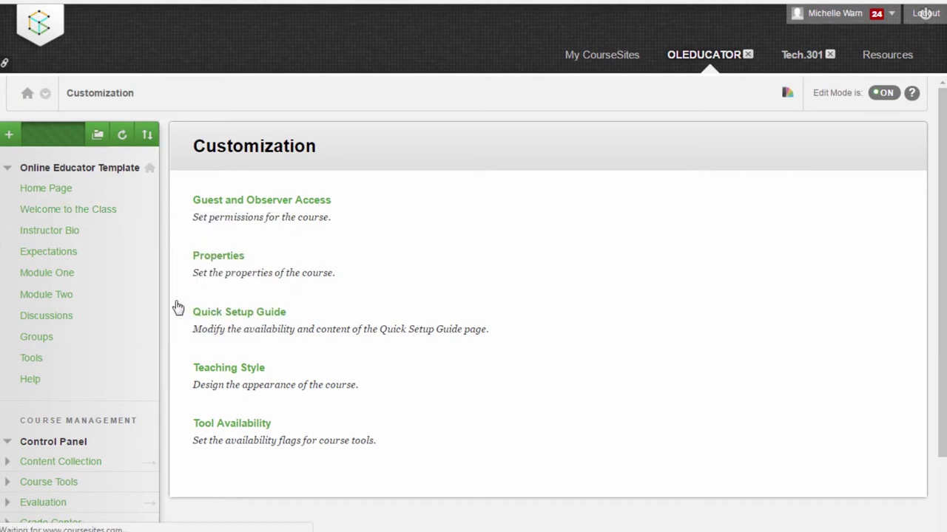
# Permit both guests and observers to access the Instructor Bio link.
pyautogui.click(148, 233)
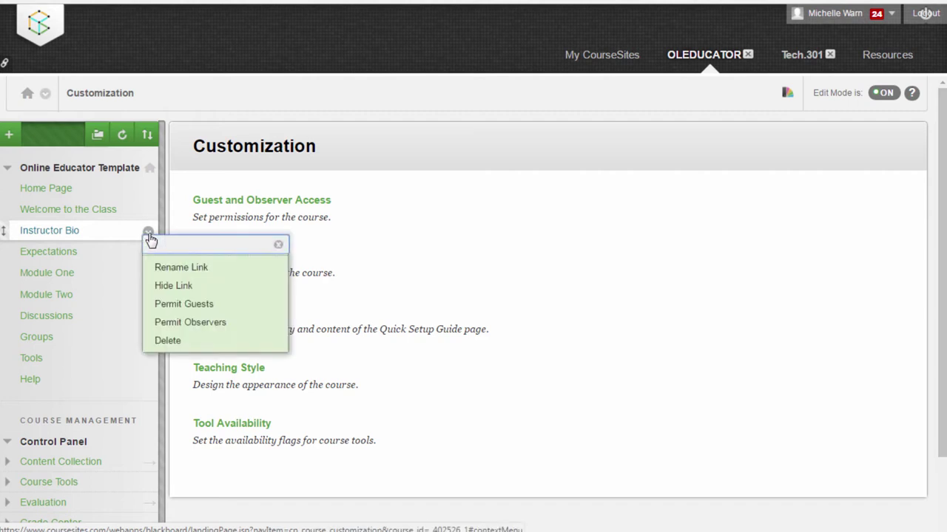
pyautogui.click(176, 310)
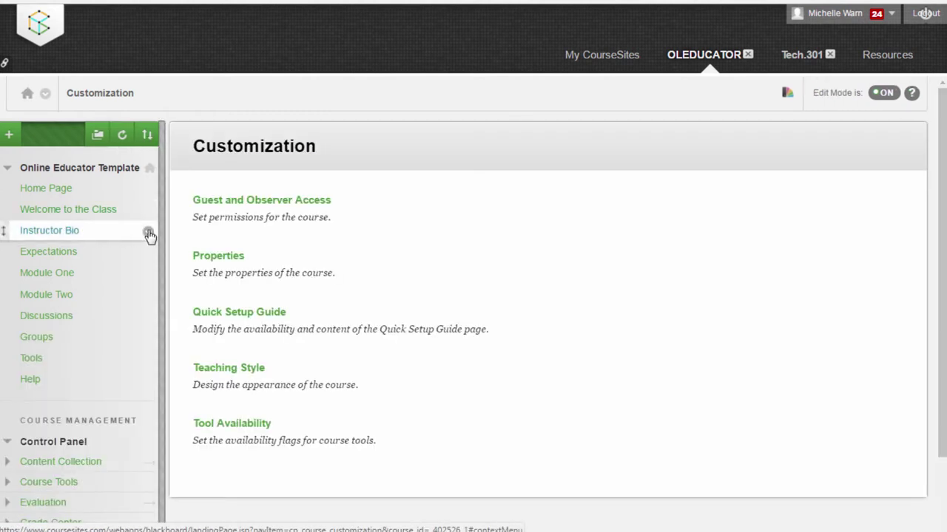
pyautogui.click(148, 234)
pyautogui.click(176, 326)
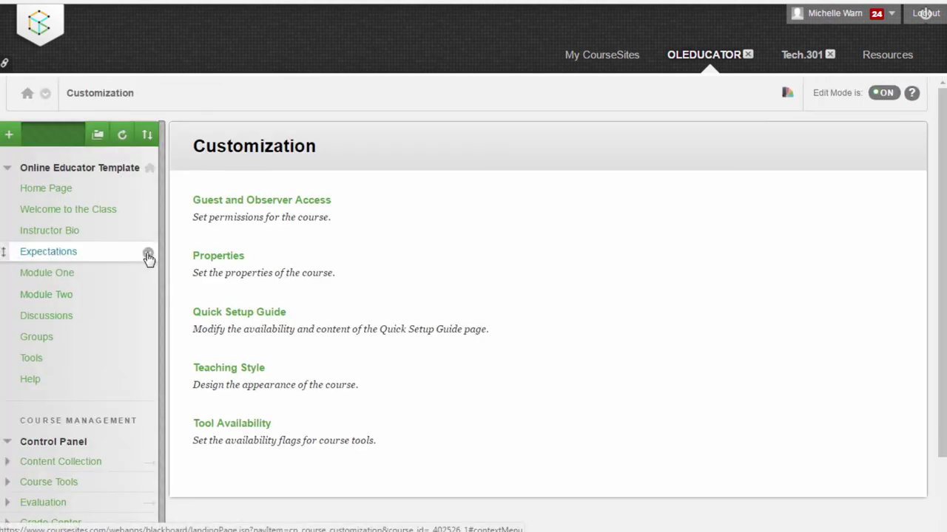
# Permit both guests and observers to access the Expectations link.
pyautogui.click(148, 255)
pyautogui.click(163, 324)
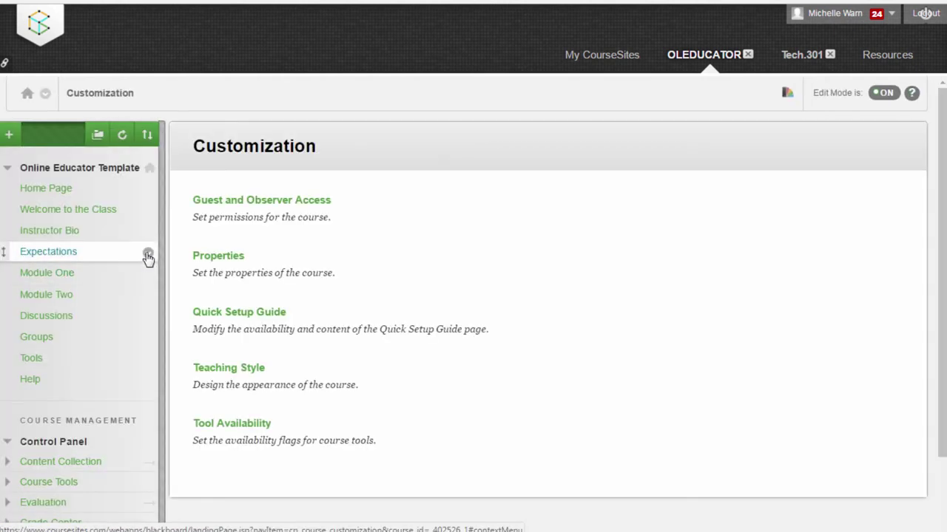
pyautogui.click(147, 255)
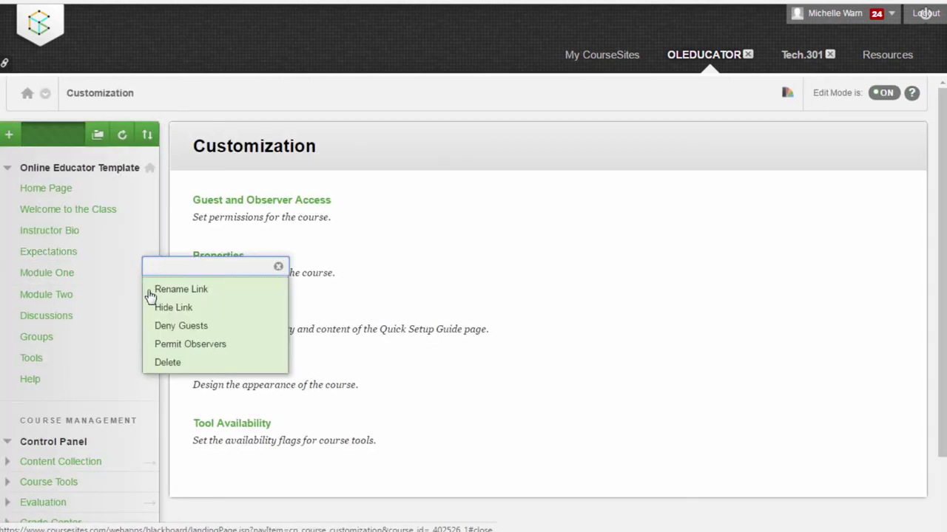
pyautogui.click(174, 344)
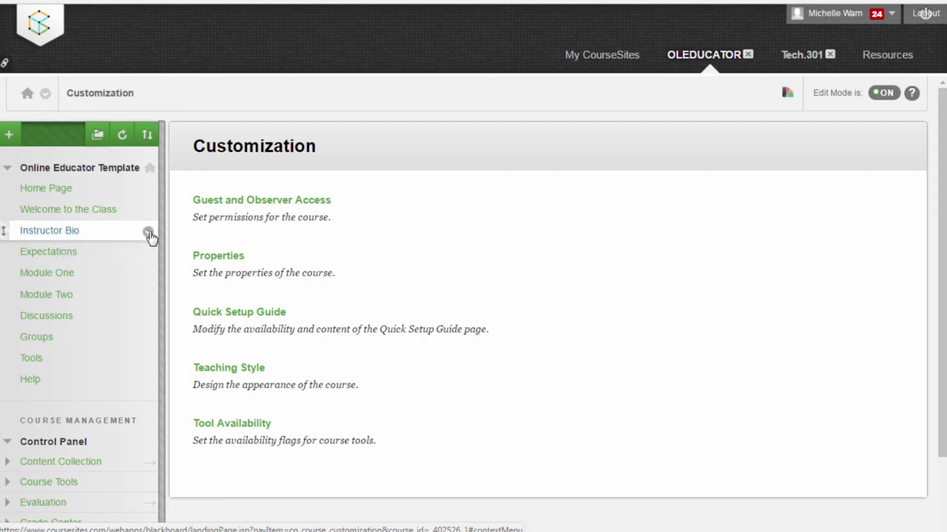
# Check the guest and observer access options of the Instructor Bio link.
pyautogui.click(149, 234)
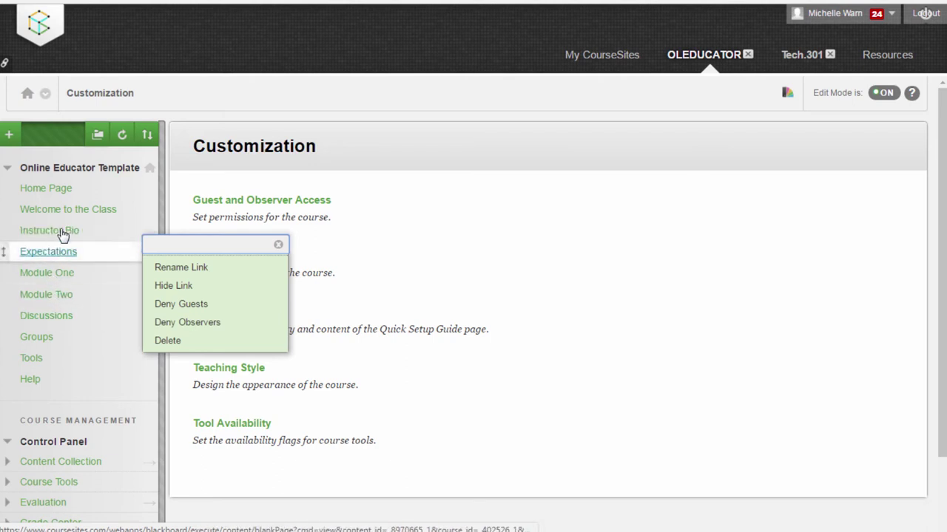
pyautogui.click(315, 237)
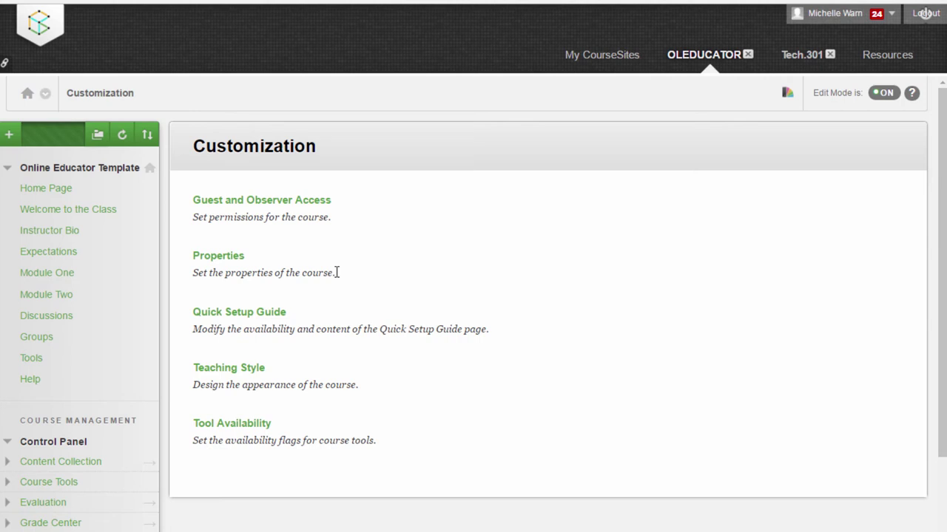
# Open the Publish Open Resource page for the course and highlight the course's public URL.
pyautogui.scroll(-2, 423, 234)
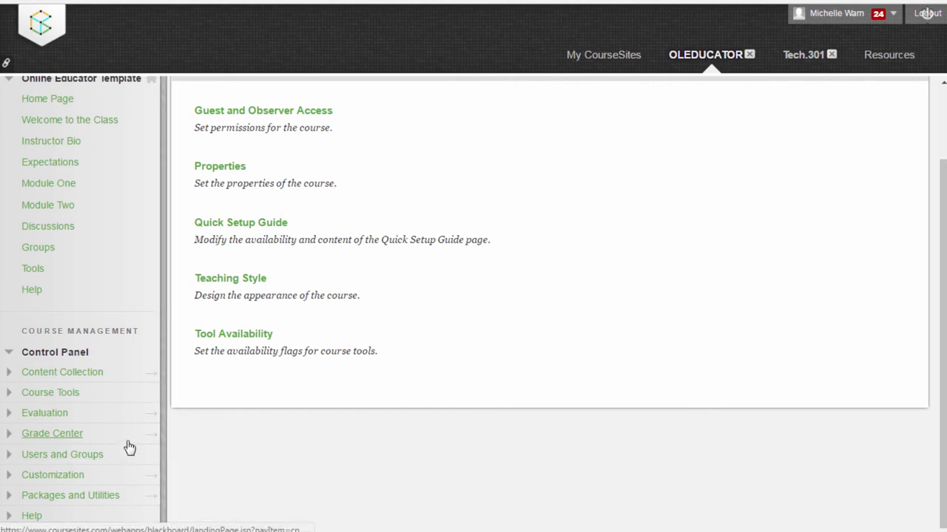
pyautogui.click(49, 503)
pyautogui.scroll(-3, 96, 471)
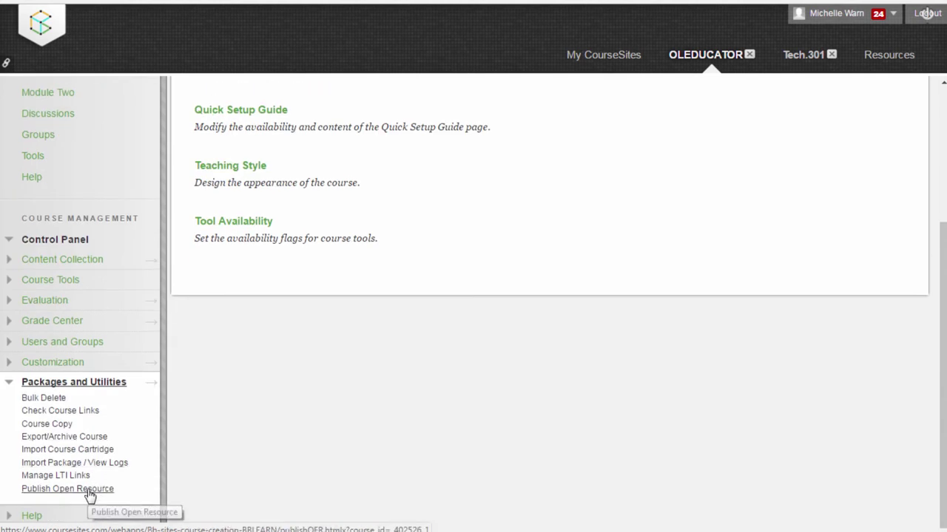
pyautogui.click(90, 491)
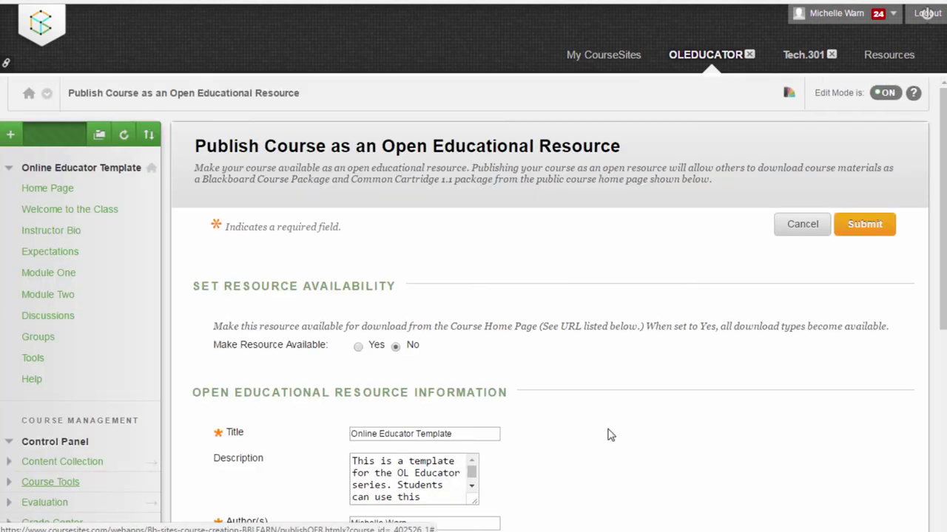
pyautogui.scroll(-6, 760, 348)
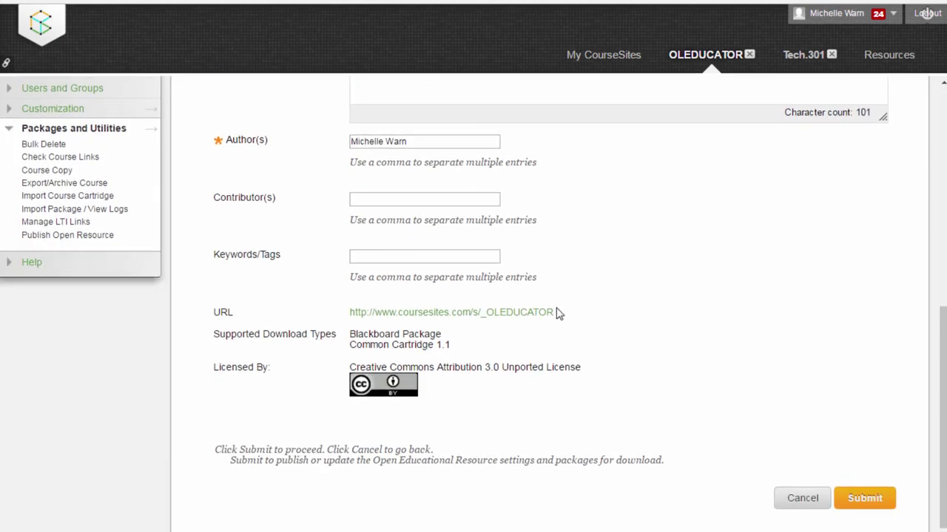
pyautogui.moveTo(551, 308); pyautogui.dragTo(334, 322)
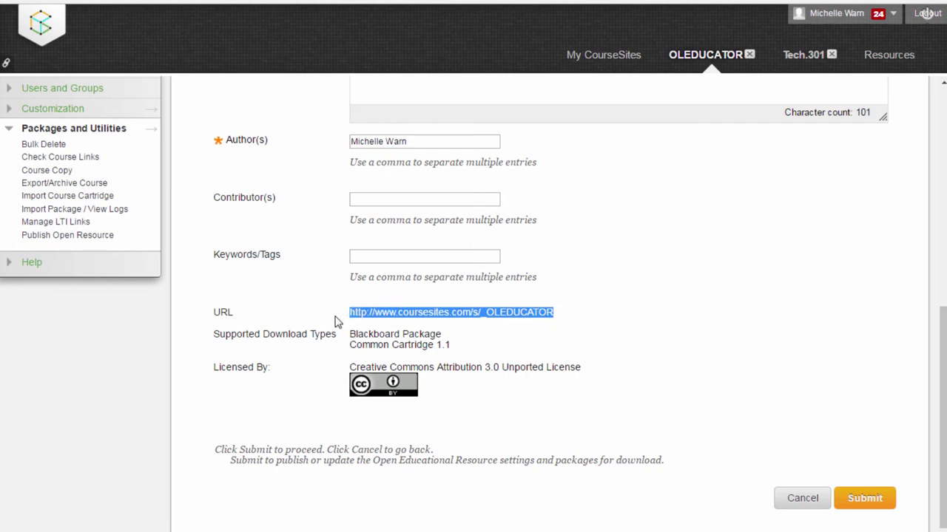
pyautogui.click(568, 318)
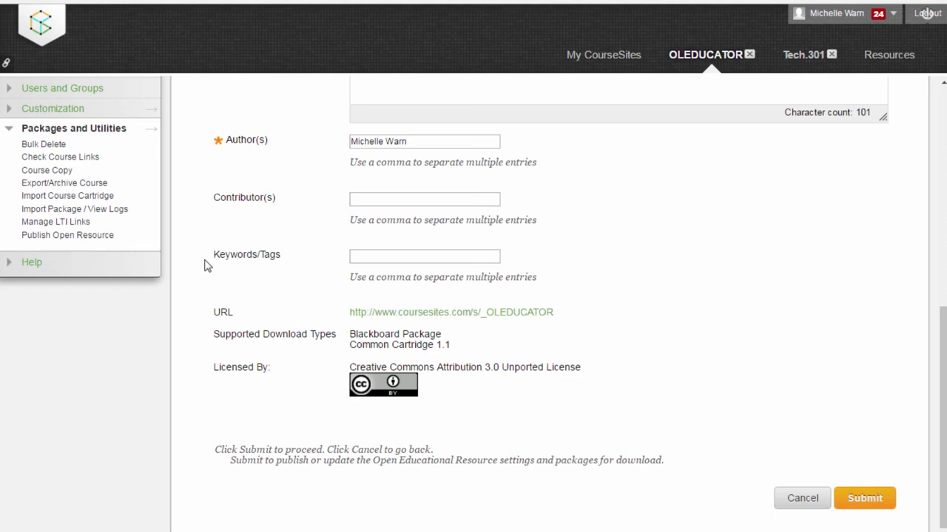
pyautogui.scroll(10, 205, 264)
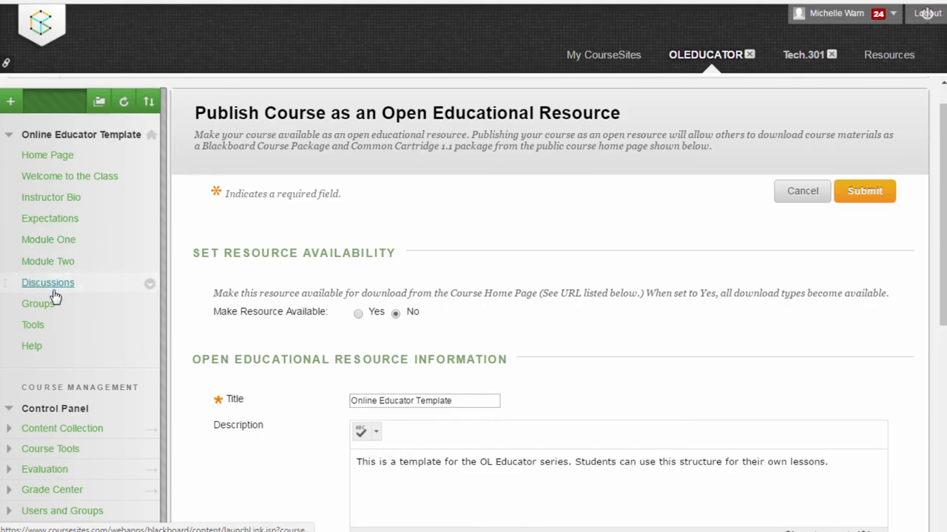